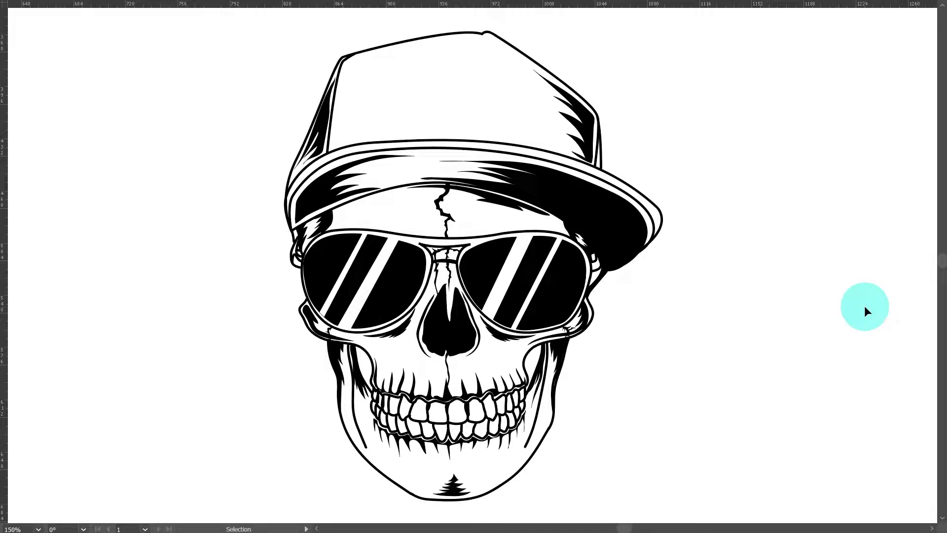
# Pan to the black square and Alt-drag a copy of the line skull onto it
pyautogui.press('a')
pyautogui.press('v')
pyautogui.moveTo(296, 279); pyautogui.dragTo(656, 205)
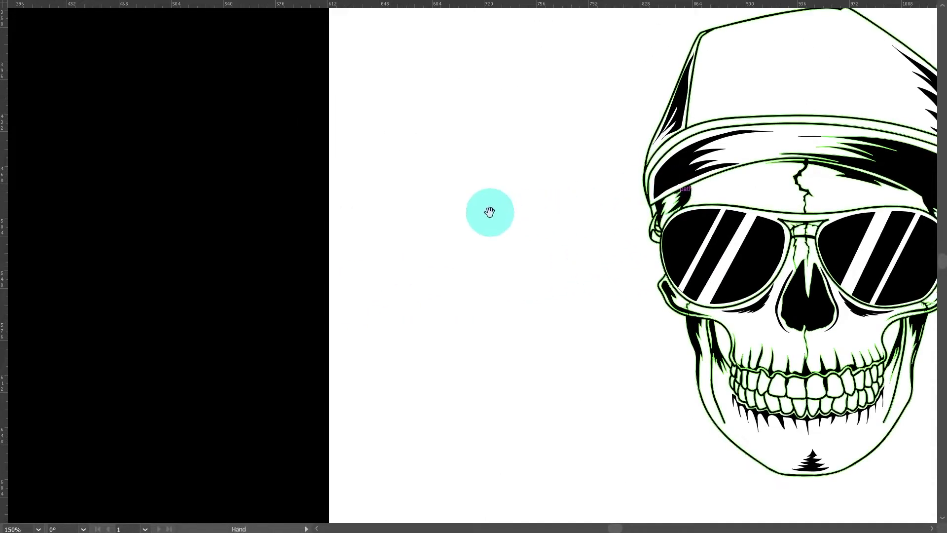
pyautogui.moveTo(589, 181); pyautogui.dragTo(655, 220)
pyautogui.moveTo(740, 221); pyautogui.dragTo(161, 191)
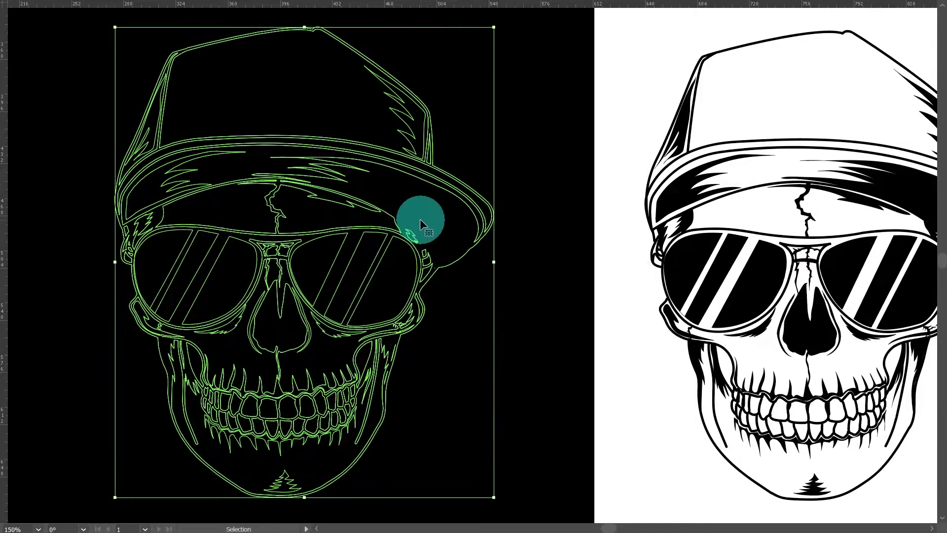
# Fill the copied skull on the black square with the white swatch
pyautogui.press('Tab')
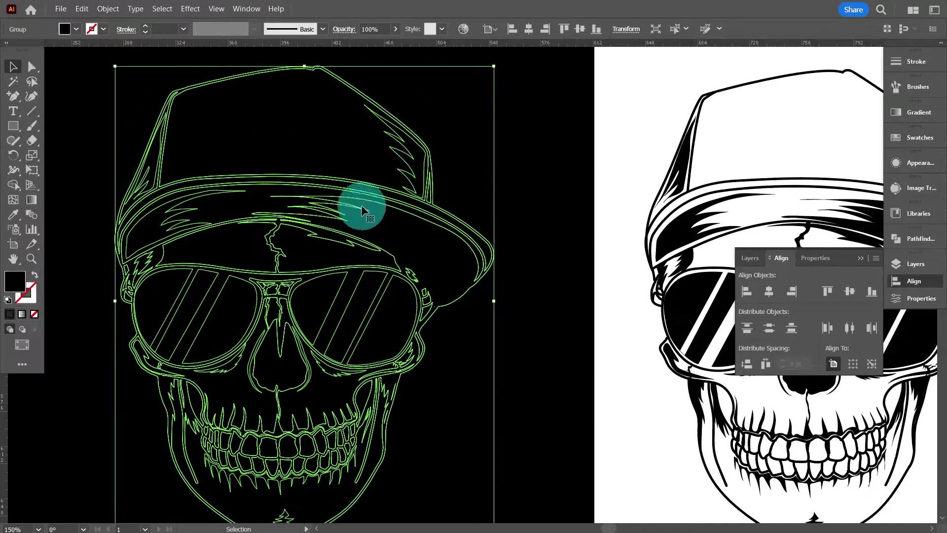
pyautogui.click(77, 30)
pyautogui.click(26, 50)
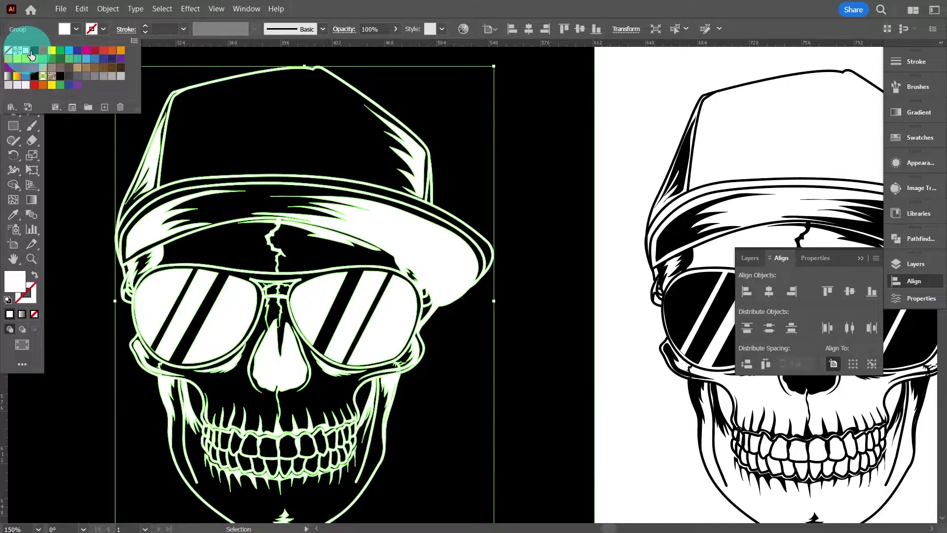
pyautogui.click(620, 123)
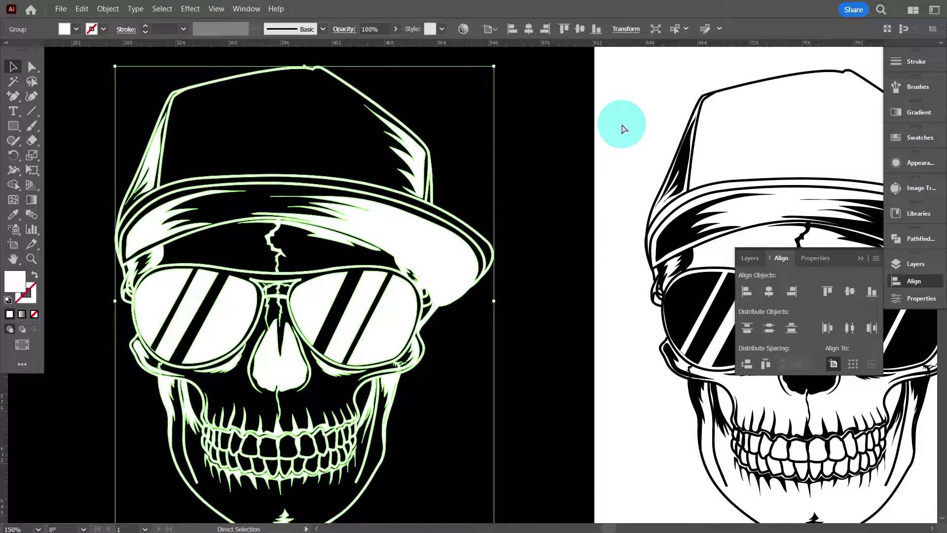
# Zoom to 100%, frame the black square and move the Align panel aside
pyautogui.hotkey('ctrl', '1')
pyautogui.moveTo(661, 169); pyautogui.dragTo(483, 183)
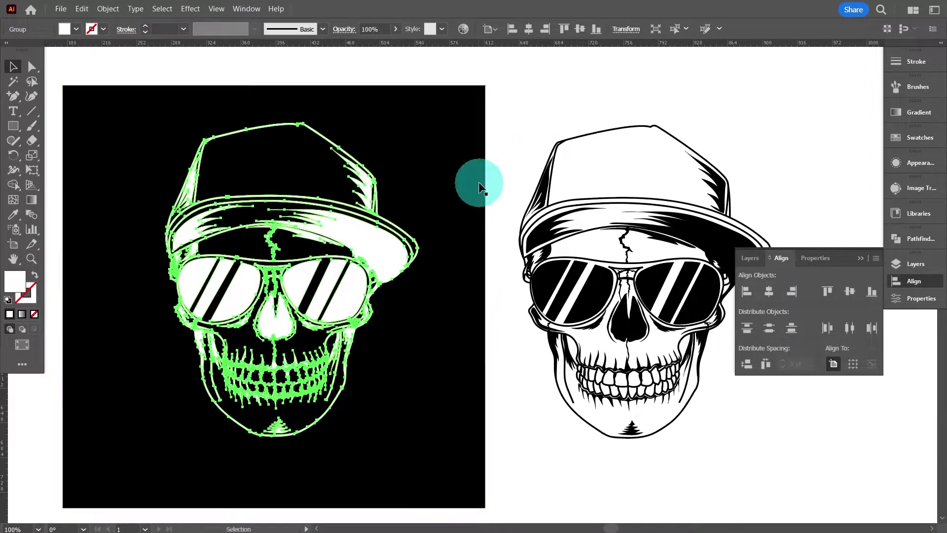
pyautogui.moveTo(840, 258); pyautogui.dragTo(880, 308)
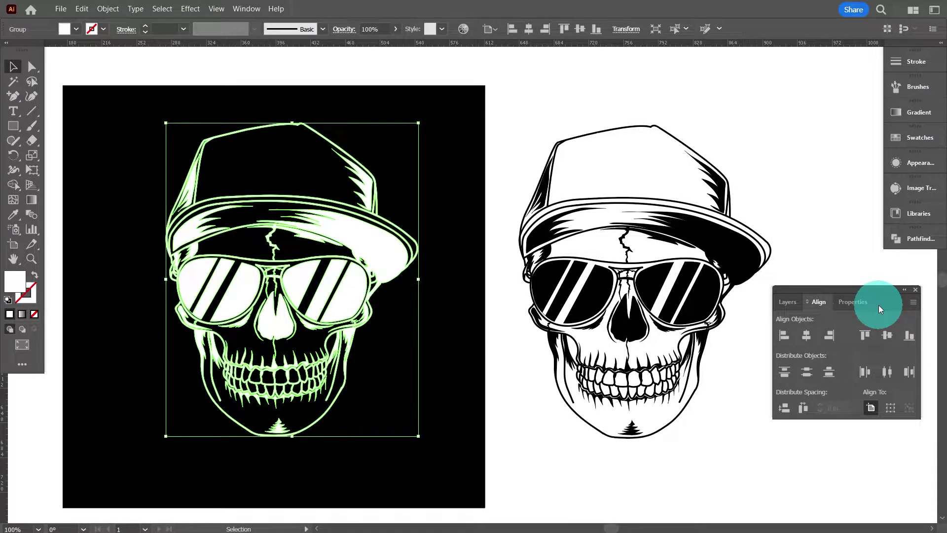
# Move the black line skull over beside the second black square
pyautogui.click(575, 265)
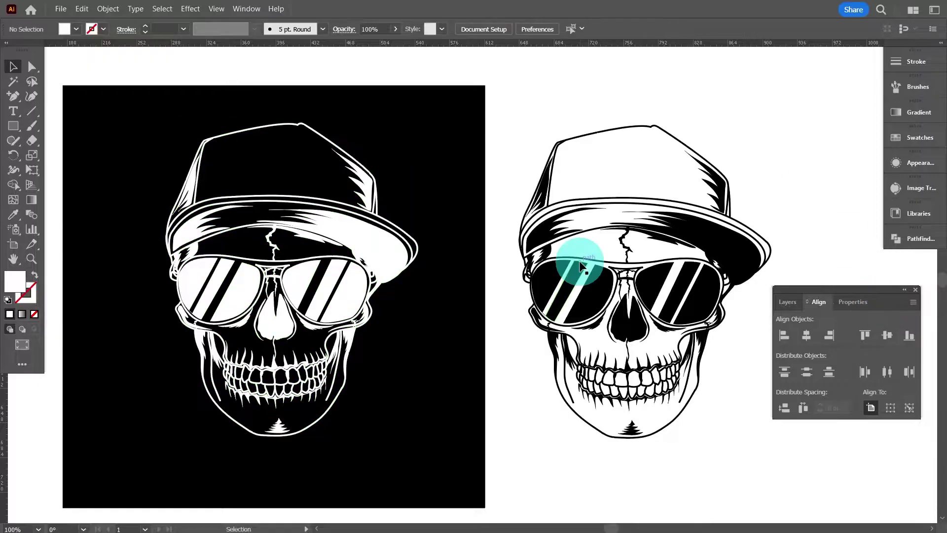
pyautogui.moveTo(750, 194); pyautogui.dragTo(173, 223)
pyautogui.moveTo(102, 264); pyautogui.dragTo(489, 249)
pyautogui.moveTo(586, 239); pyautogui.dragTo(368, 201)
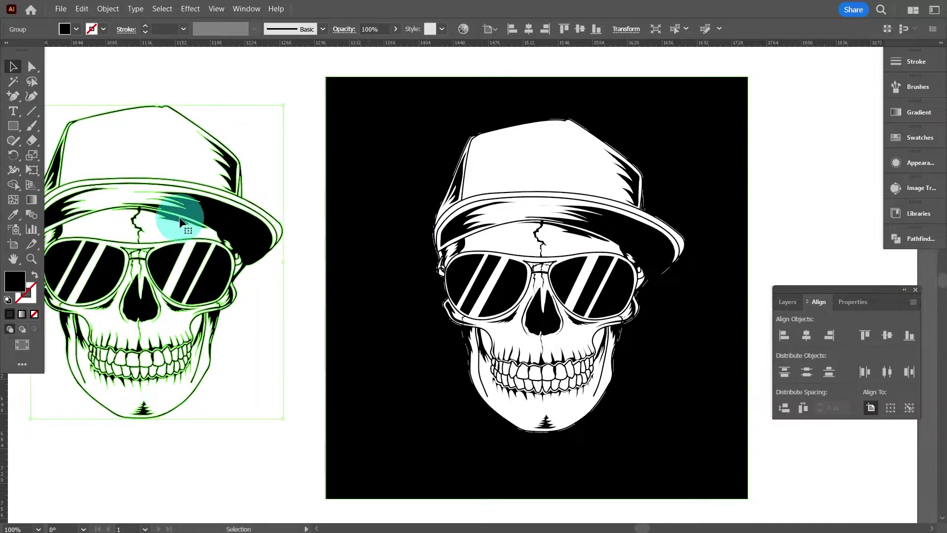
pyautogui.moveTo(205, 213); pyautogui.dragTo(209, 232)
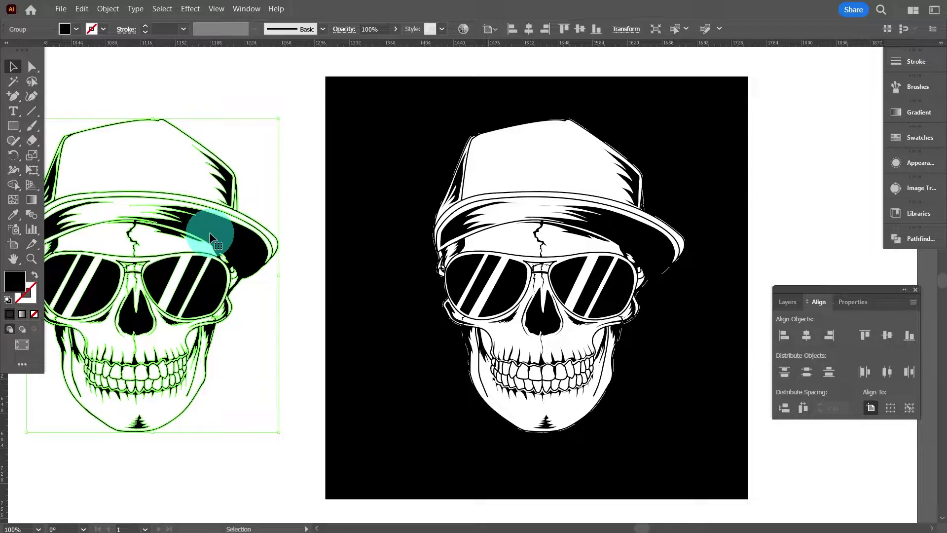
# Zoom to 50% and set the black skull between the two squares
pyautogui.hotkey('ctrl', '-')
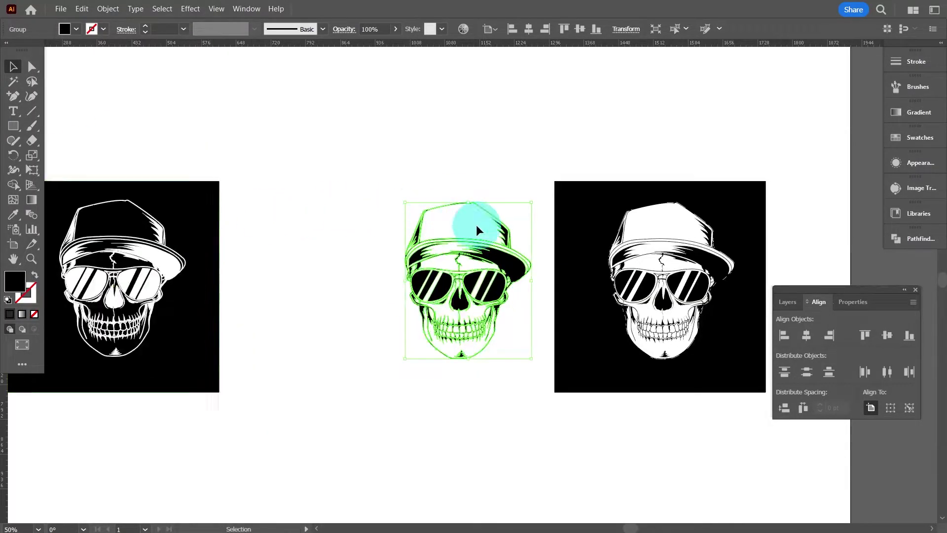
pyautogui.moveTo(498, 261); pyautogui.dragTo(434, 269)
pyautogui.press('f')
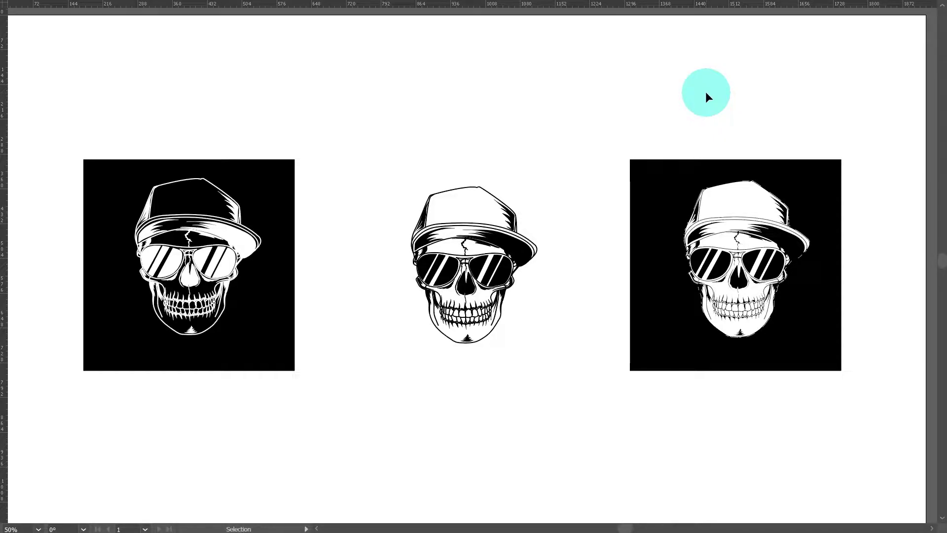
pyautogui.click(721, 196)
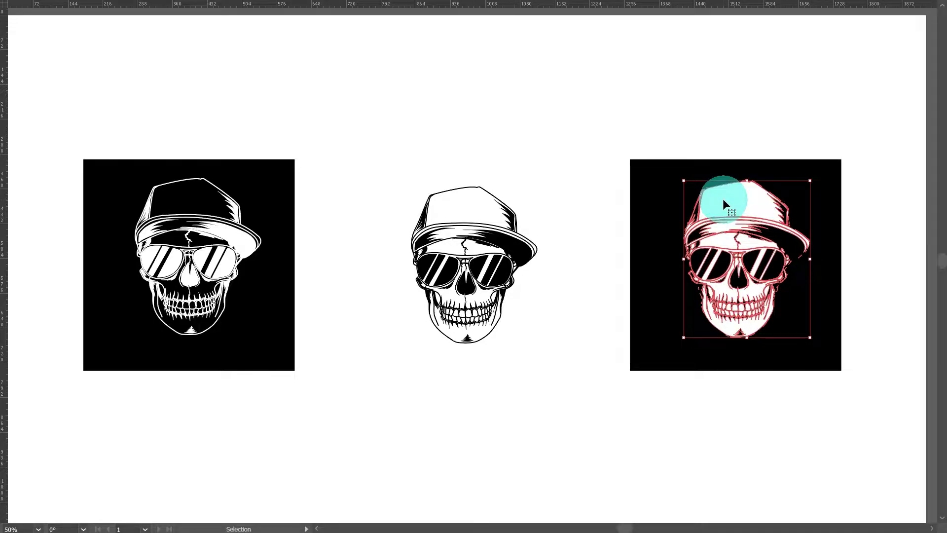
# Delete the skull from the right black square
pyautogui.press('Delete')
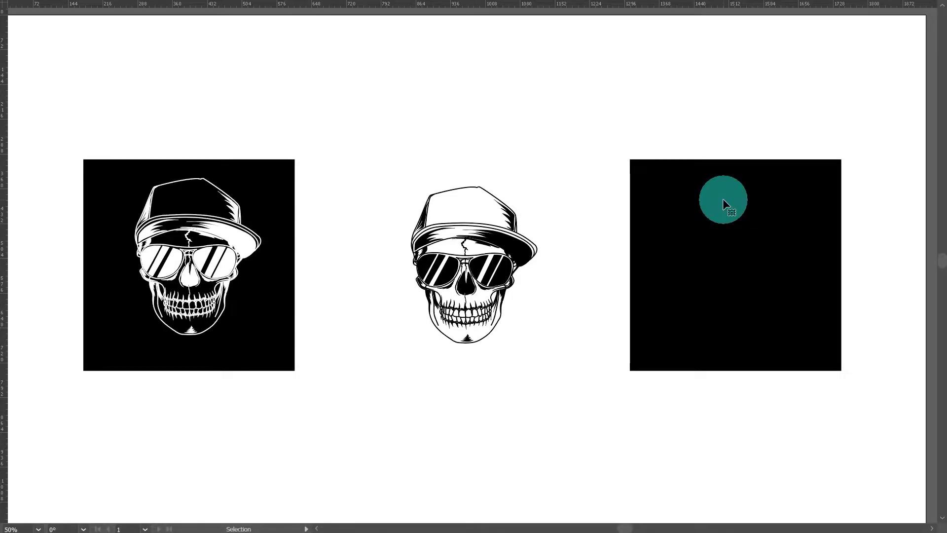
pyautogui.click(524, 246)
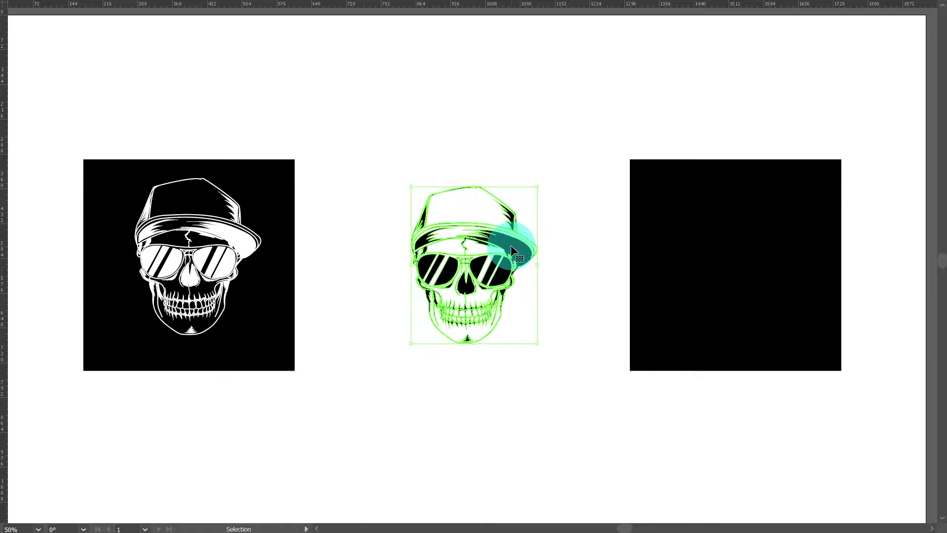
pyautogui.press('a')
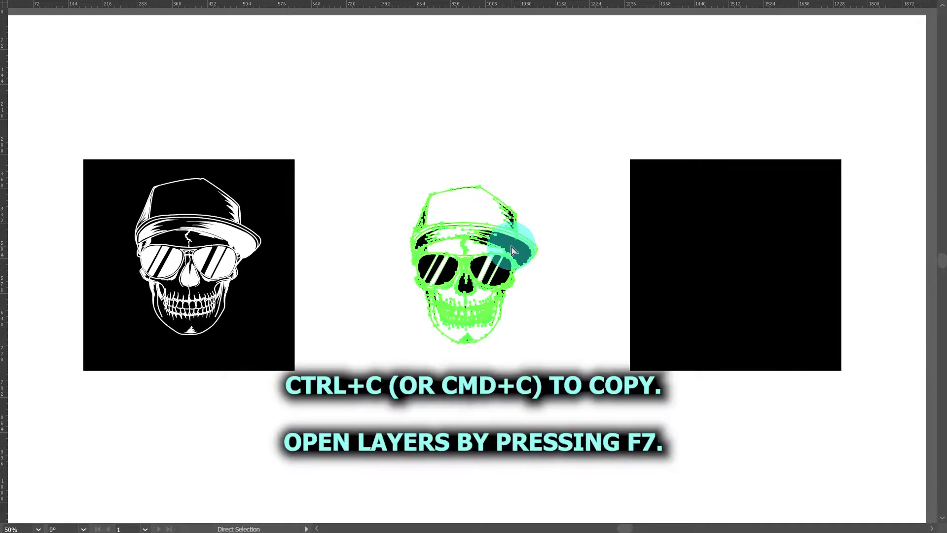
pyautogui.press('v')
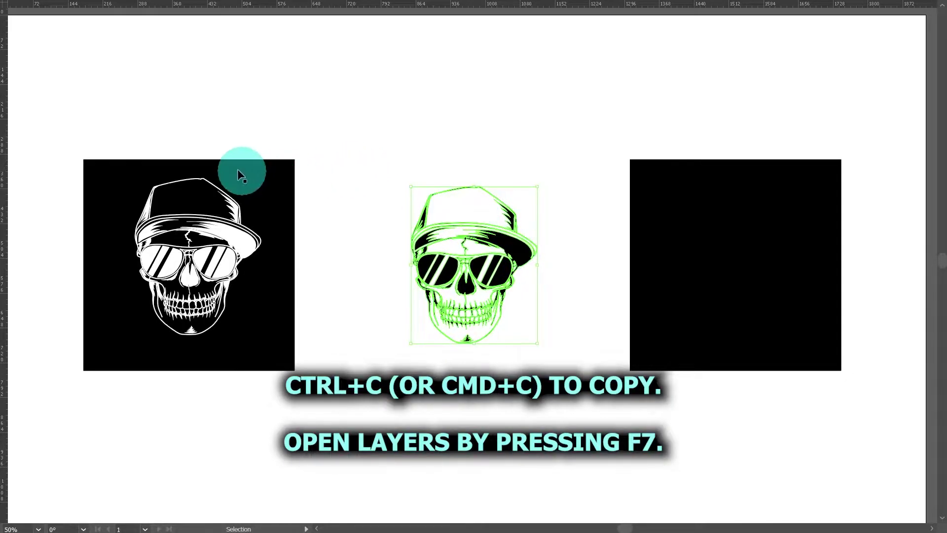
pyautogui.click(233, 170)
# Lock the Examples layer and make Layer 2 the active layer
pyautogui.press('F7')
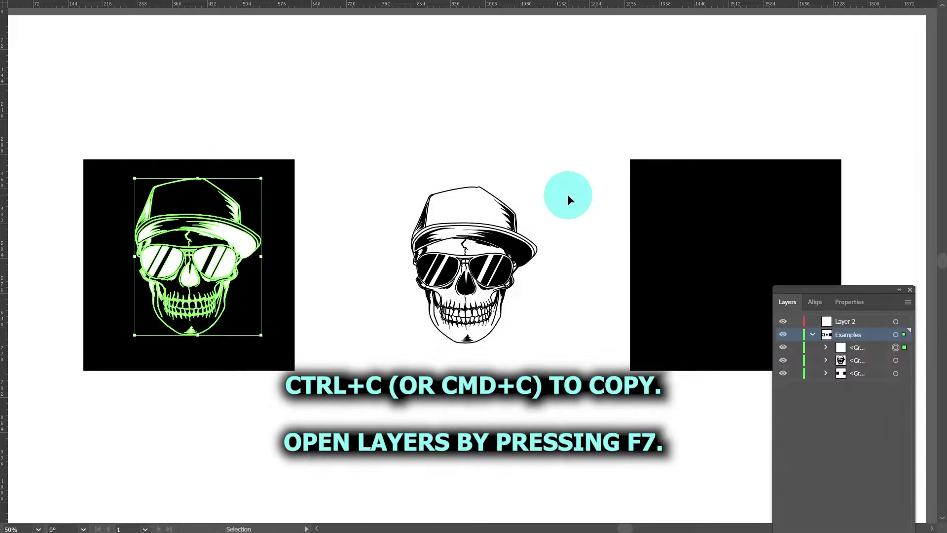
pyautogui.click(795, 335)
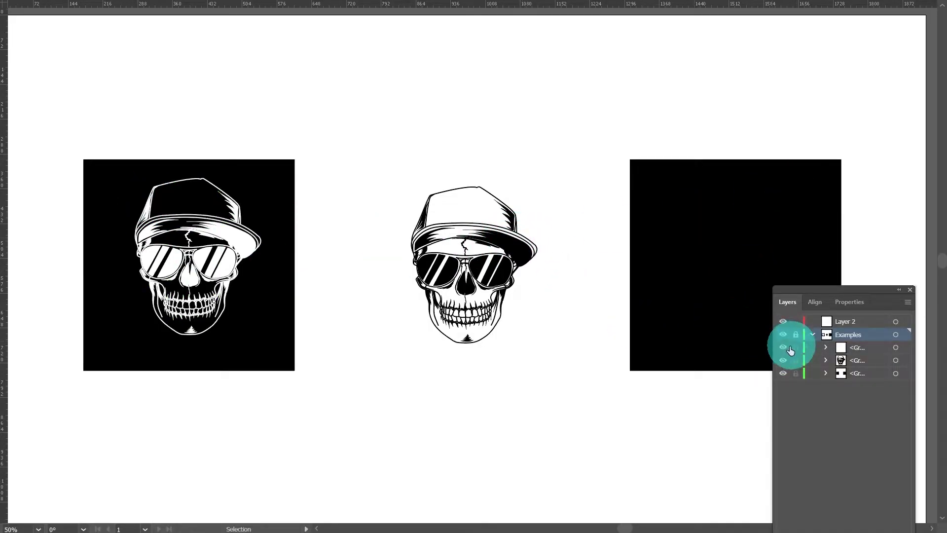
pyautogui.click(843, 325)
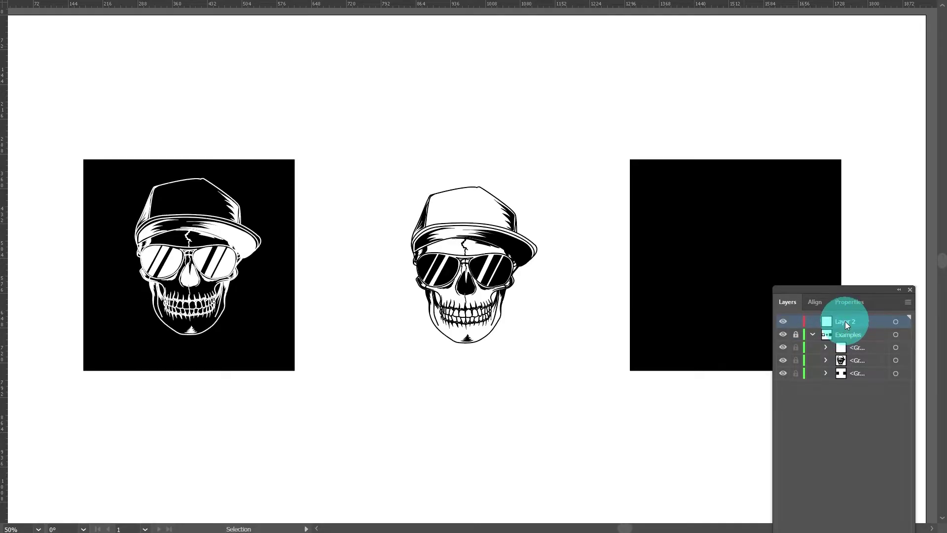
# Paste the skull in place into Layer 2, slide it onto the right square, fill it white
pyautogui.hotkey('ctrl', 'f')
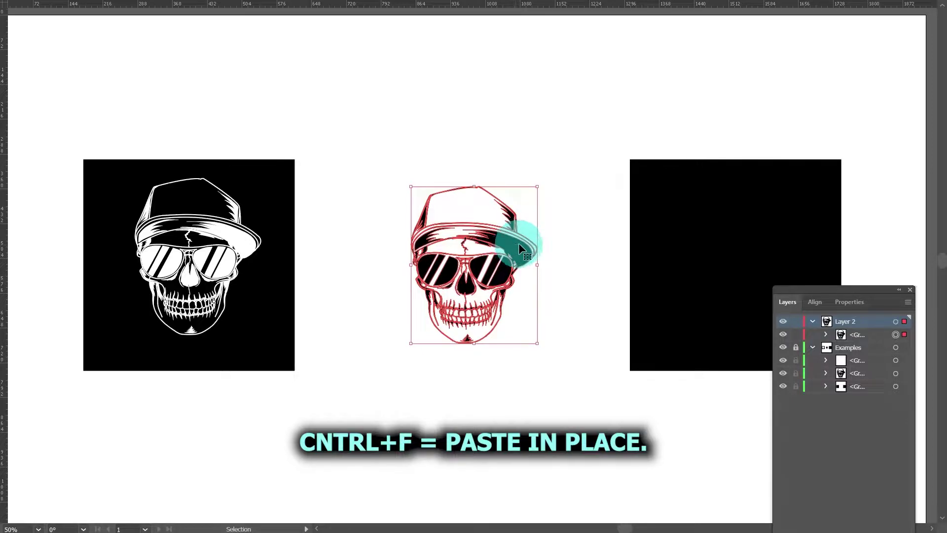
pyautogui.moveTo(519, 243); pyautogui.dragTo(773, 254)
pyautogui.press('Tab')
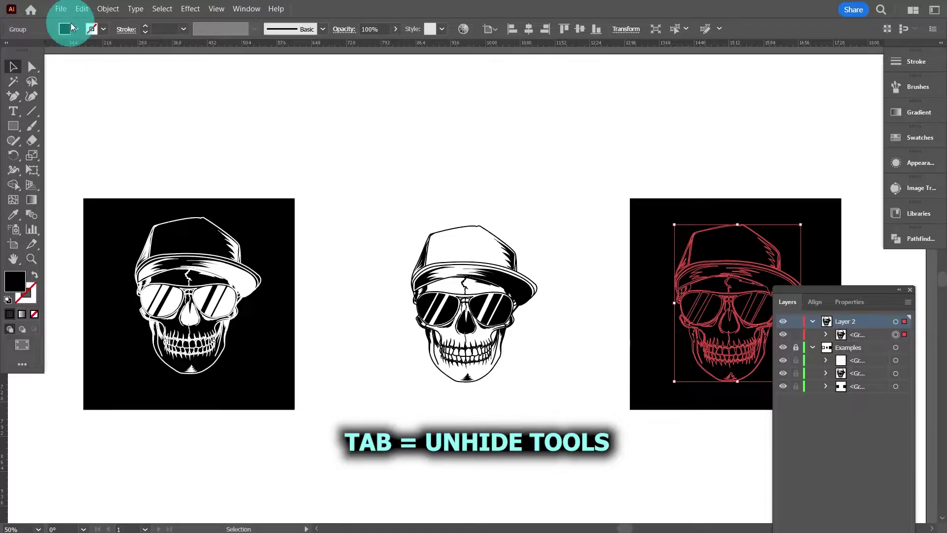
pyautogui.click(76, 29)
pyautogui.click(26, 51)
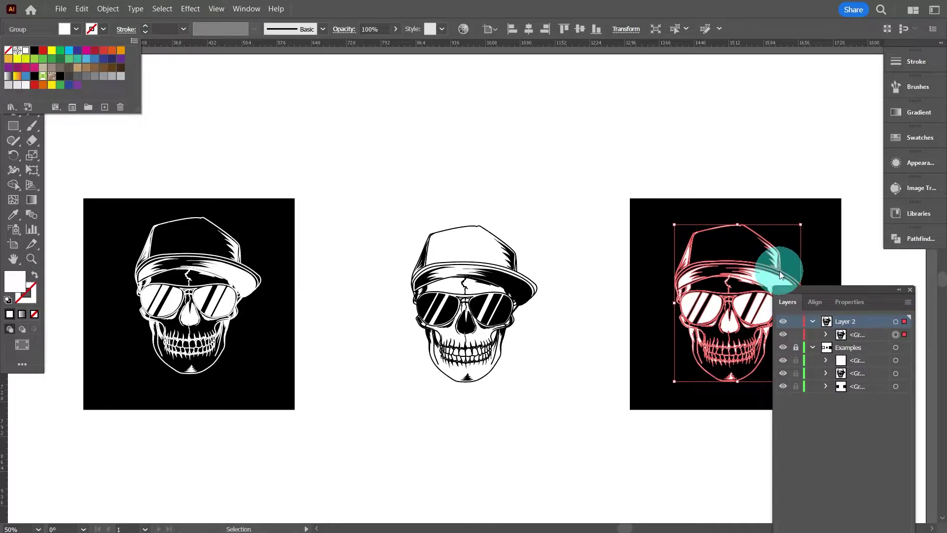
# Paste a duplicate of the white skull exactly on top and lock the upper copy
pyautogui.hotkey('ctrl', 'c')
pyautogui.hotkey('ctrl', 'f')
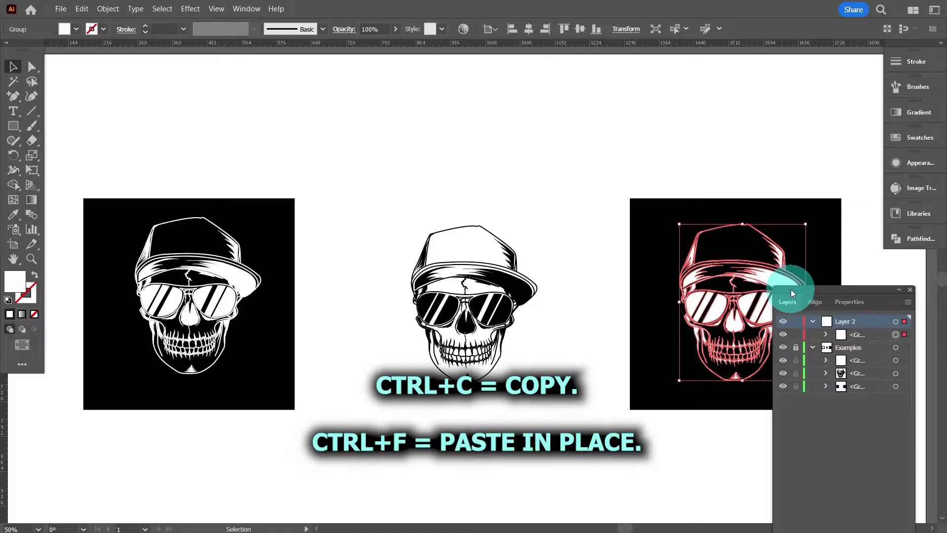
pyautogui.hotkey('ctrl', 'f')
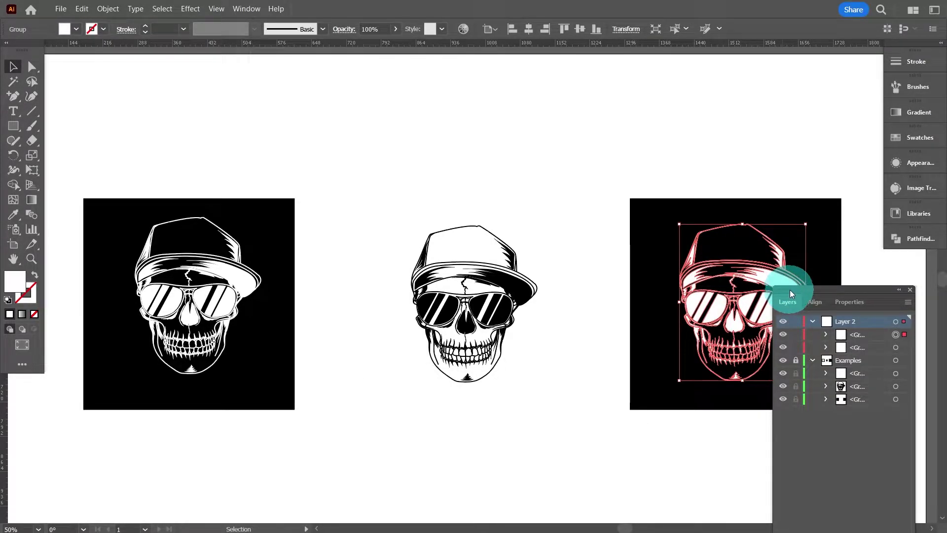
pyautogui.moveTo(856, 289); pyautogui.dragTo(486, 194)
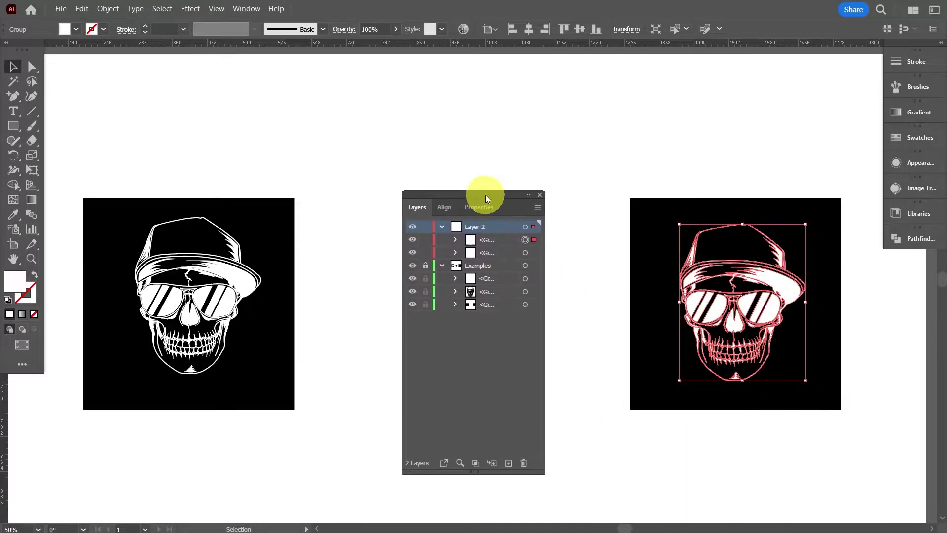
pyautogui.click(485, 239)
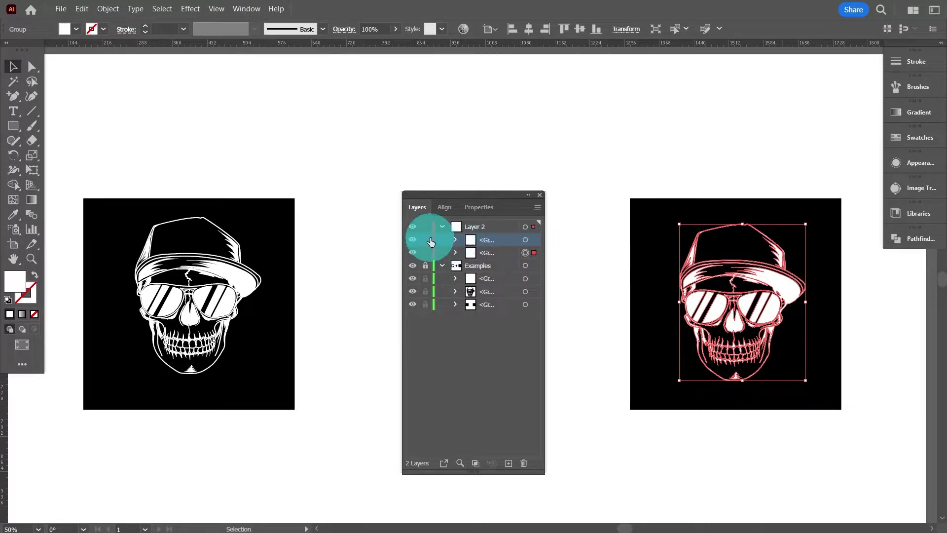
pyautogui.click(425, 240)
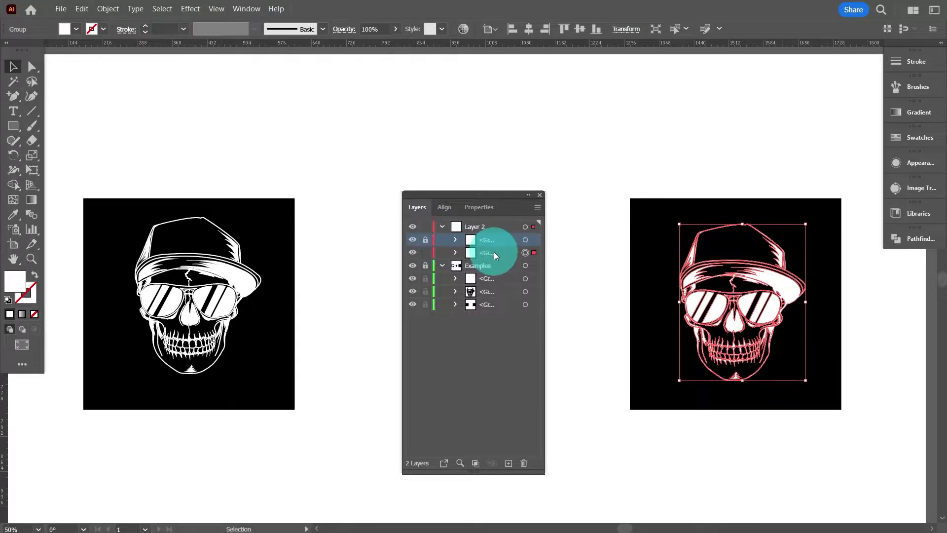
# Lock Layer 2's top group and zoom in close on the right-hand skull
pyautogui.click(494, 252)
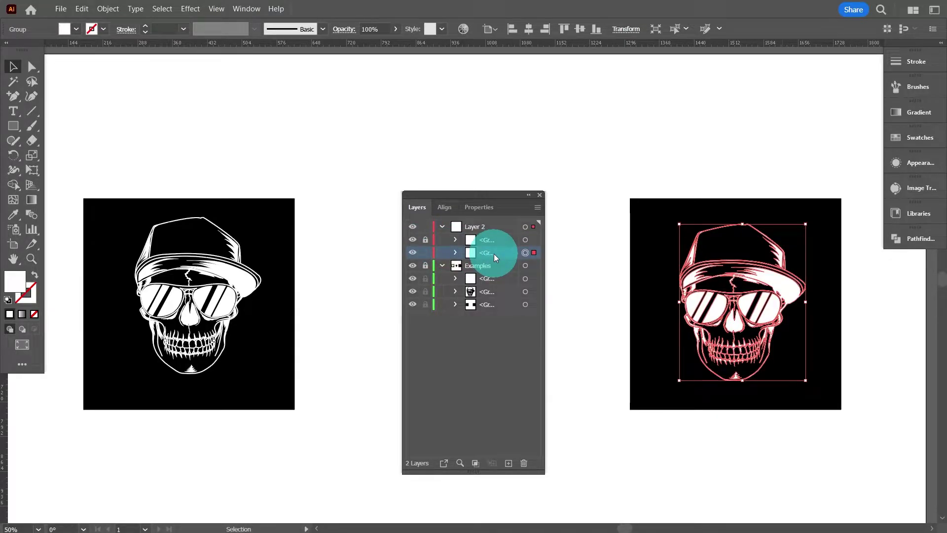
pyautogui.hotkey('ctrl', '=')
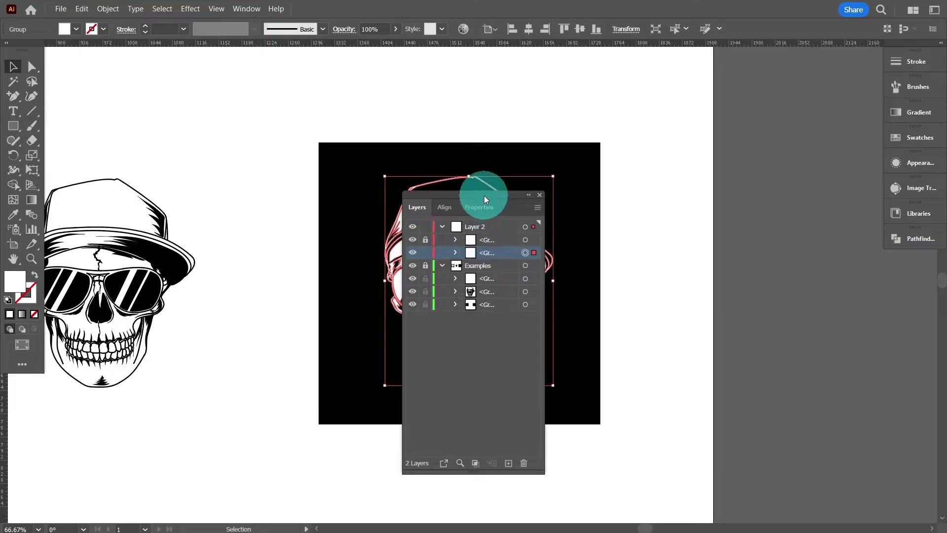
pyautogui.moveTo(487, 195); pyautogui.dragTo(887, 229)
pyautogui.hotkey('ctrl', '=')
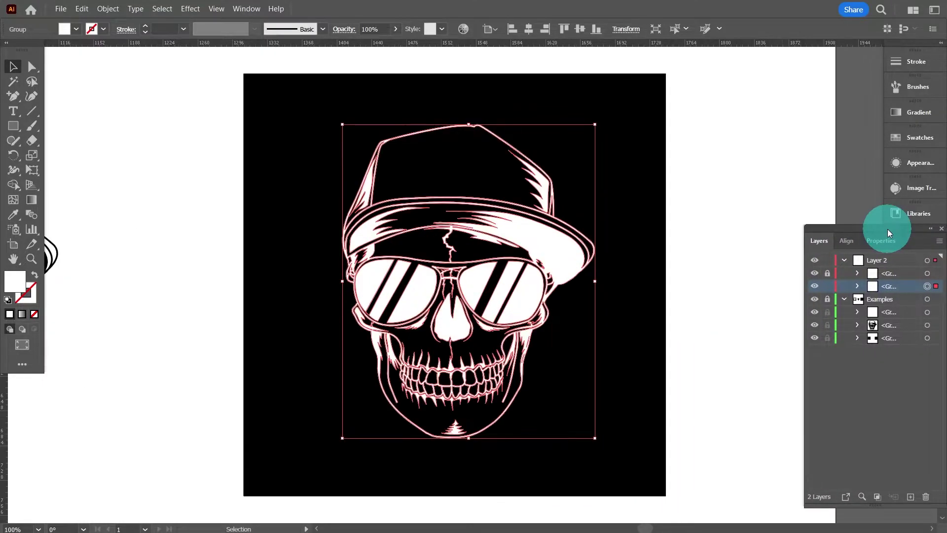
pyautogui.press('space')
pyautogui.moveTo(751, 210); pyautogui.dragTo(662, 201)
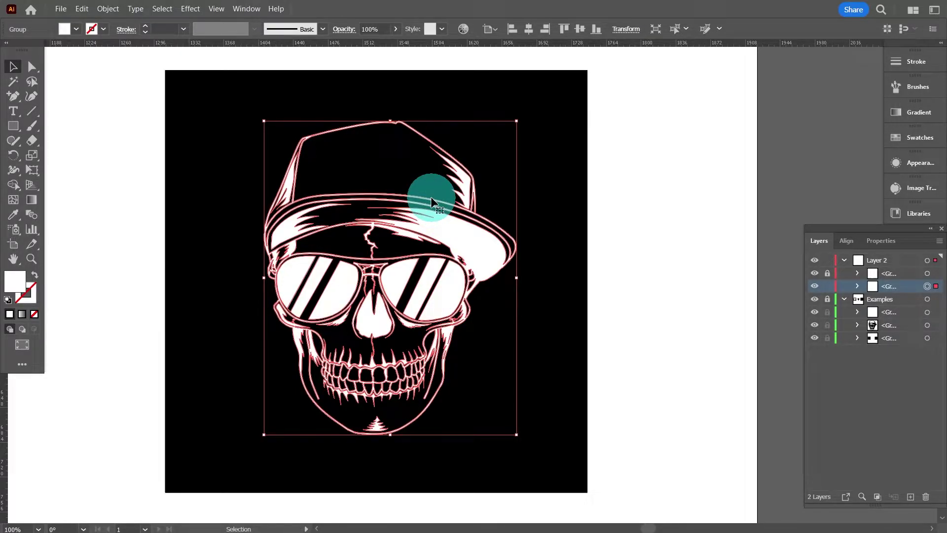
# With Shape Builder, merge the cap, face and teeth regions into the white silhouette
pyautogui.click(14, 187)
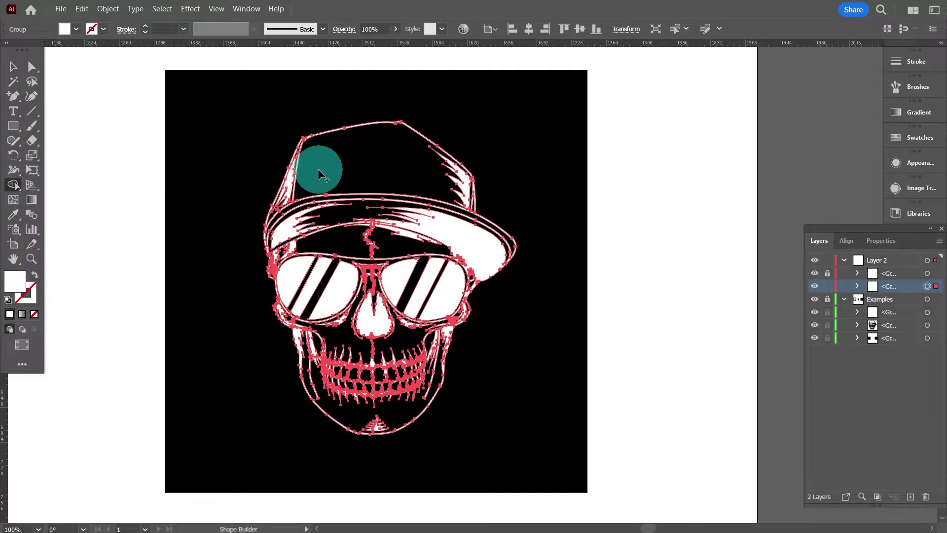
pyautogui.click(393, 158)
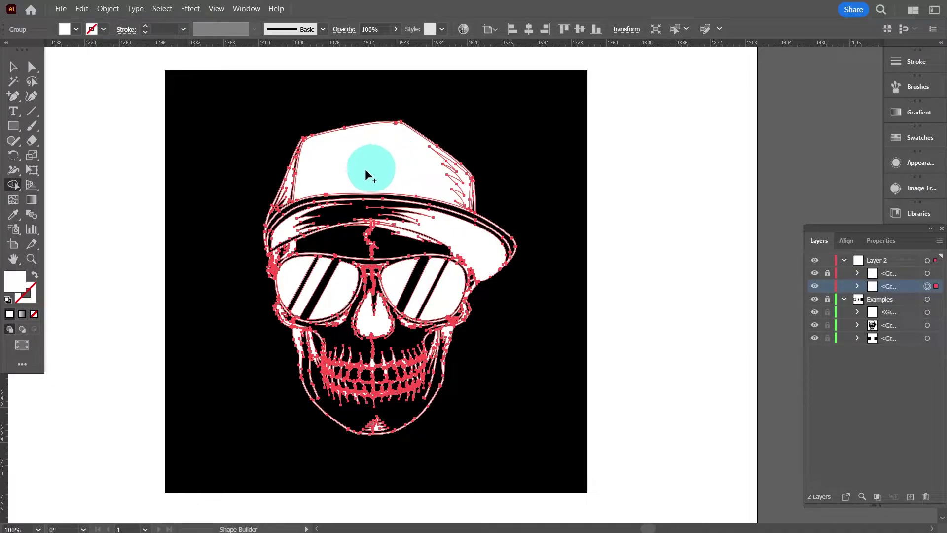
pyautogui.press('ctrl')
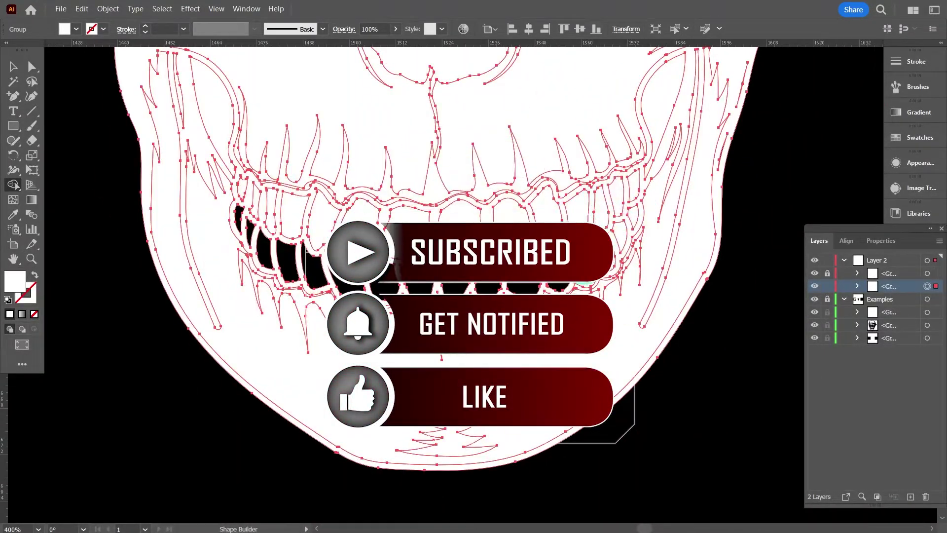
pyautogui.hotkey('ctrl', '1')
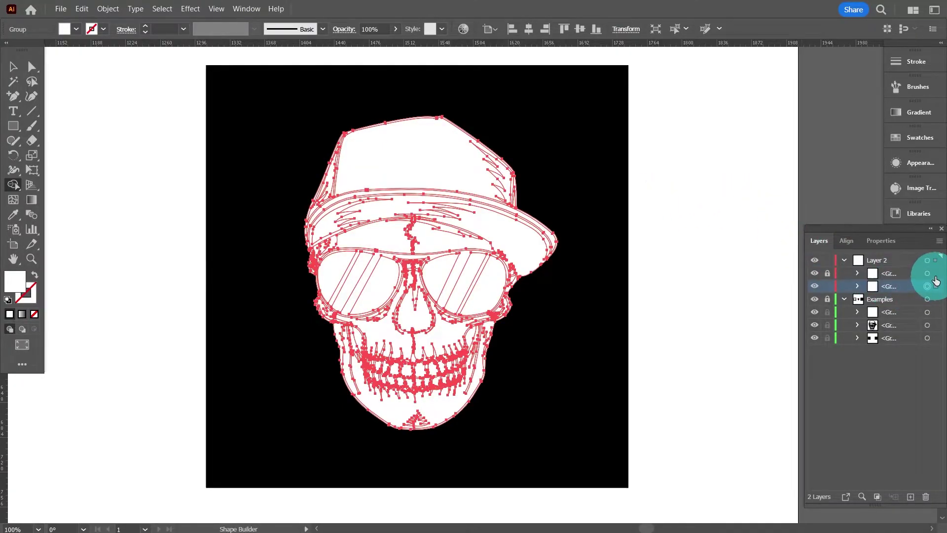
# Unlock Layer 2's top skull group and set its fill to Black
pyautogui.hotkey('ctrl', 'shift', 'a')
pyautogui.click(827, 273)
pyautogui.click(928, 274)
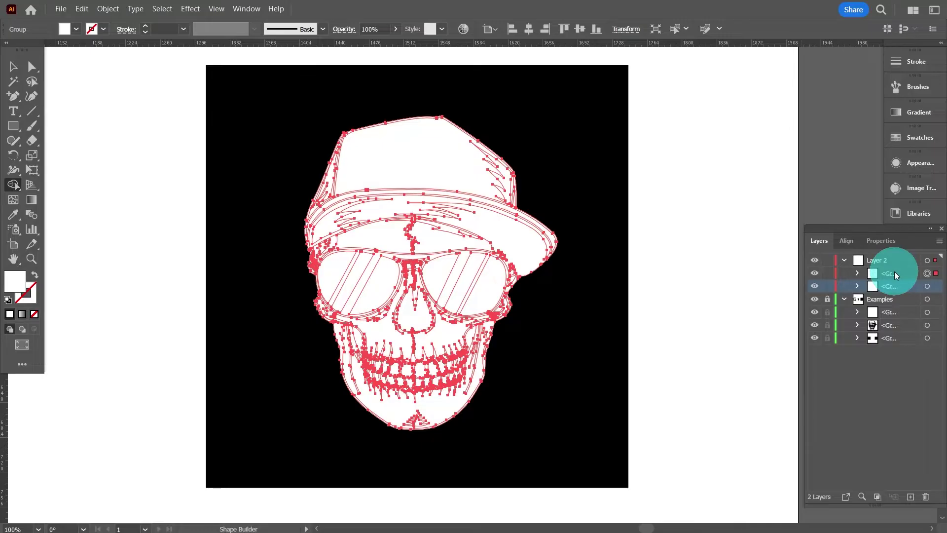
pyautogui.press('v')
pyautogui.click(76, 30)
pyautogui.click(34, 51)
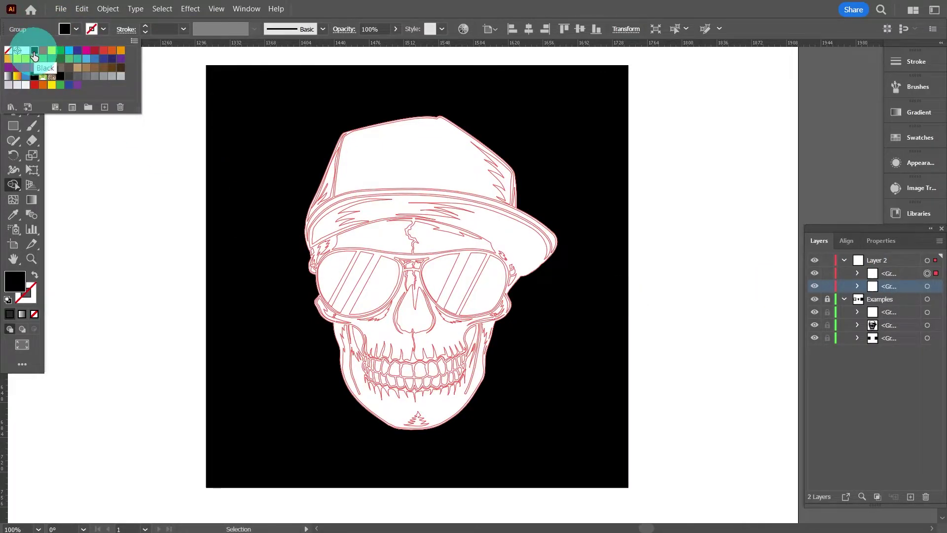
pyautogui.hotkey('shift', 'm')
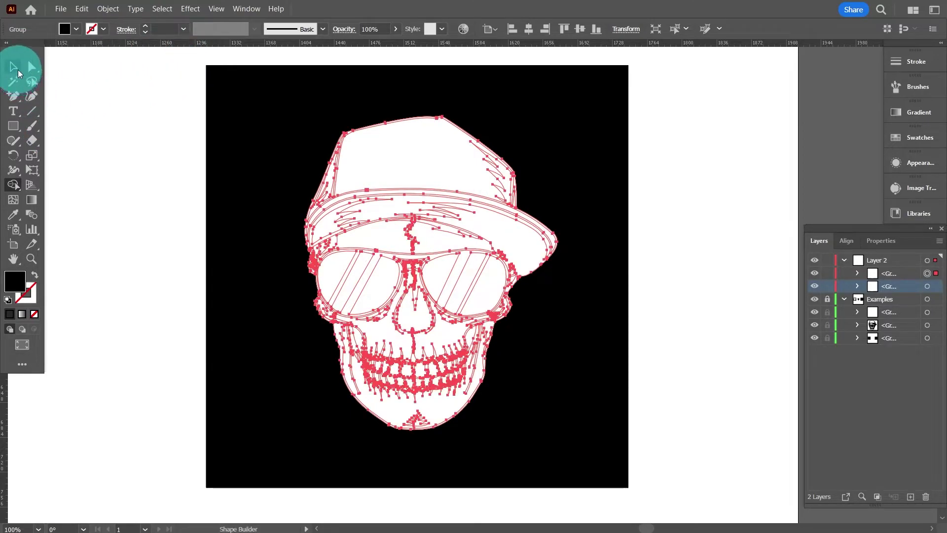
pyautogui.click(15, 66)
pyautogui.click(76, 29)
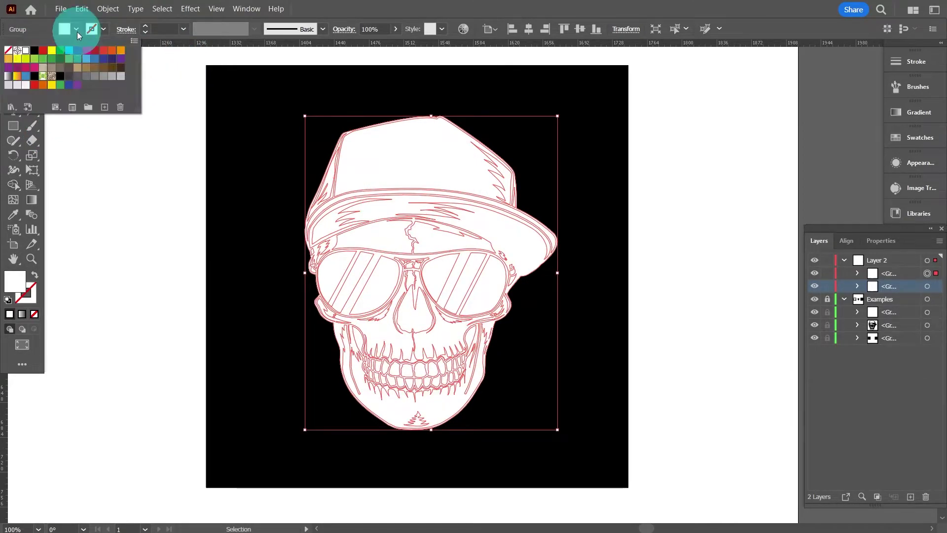
pyautogui.click(34, 51)
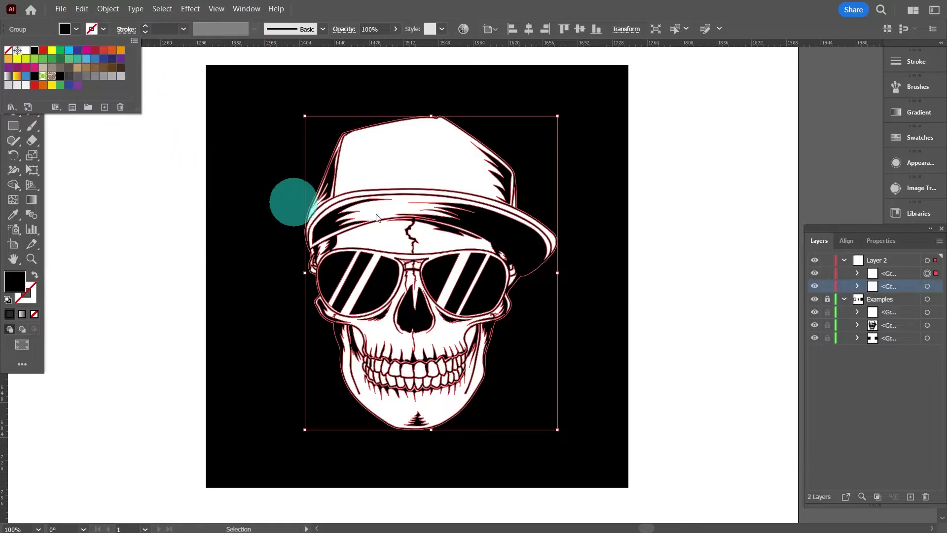
pyautogui.click(806, 301)
pyautogui.click(677, 261)
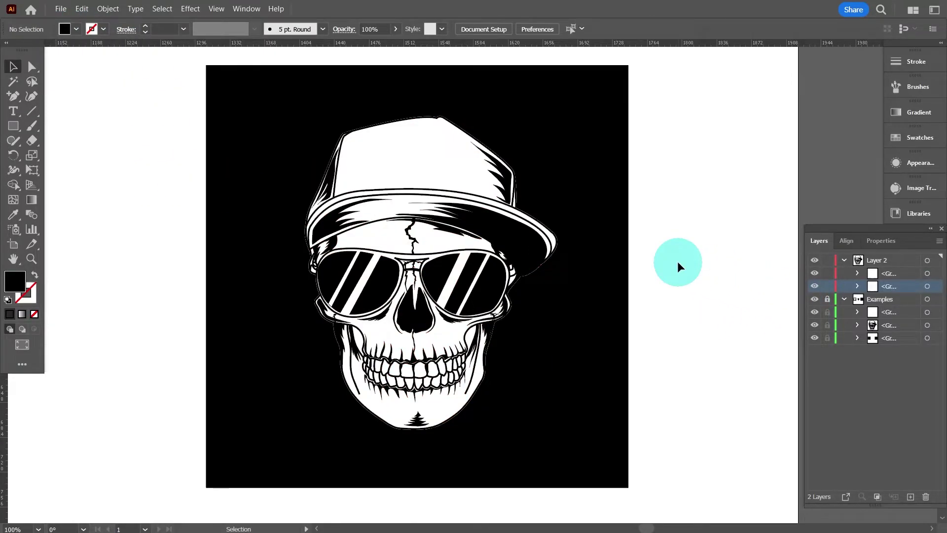
# Move the skull artwork off the artboard to the empty area on the right
pyautogui.moveTo(677, 262); pyautogui.dragTo(404, 254)
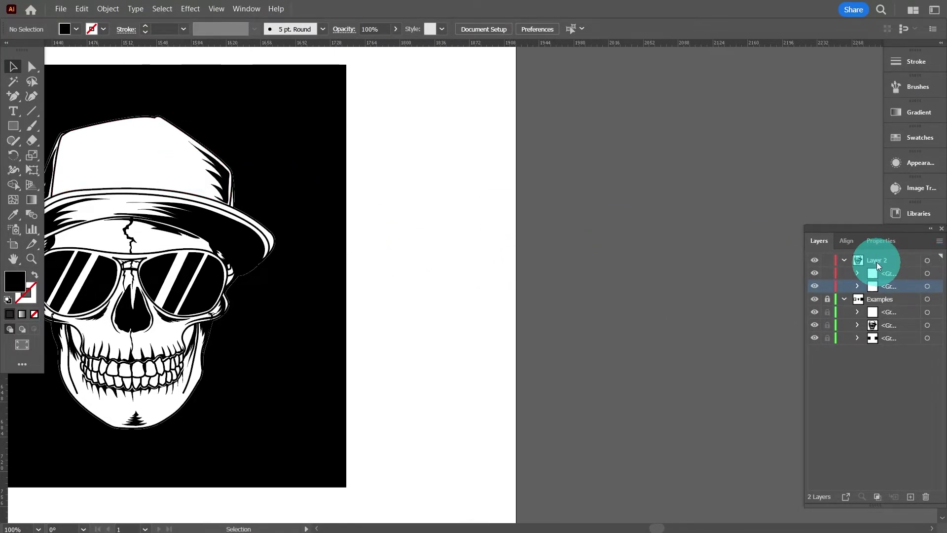
pyautogui.click(928, 262)
pyautogui.click(250, 207)
pyautogui.moveTo(164, 183); pyautogui.dragTo(736, 168)
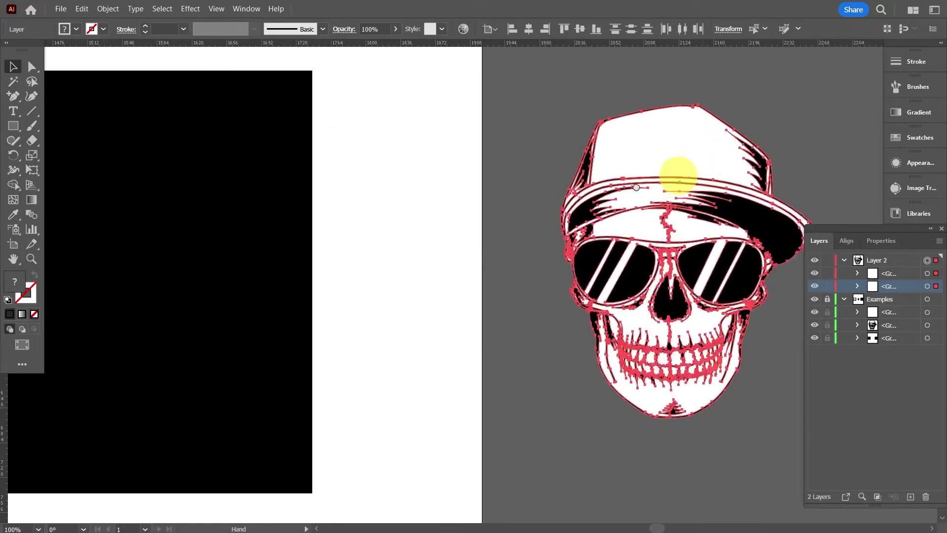
pyautogui.moveTo(609, 193); pyautogui.dragTo(471, 207)
pyautogui.click(670, 182)
pyautogui.click(552, 237)
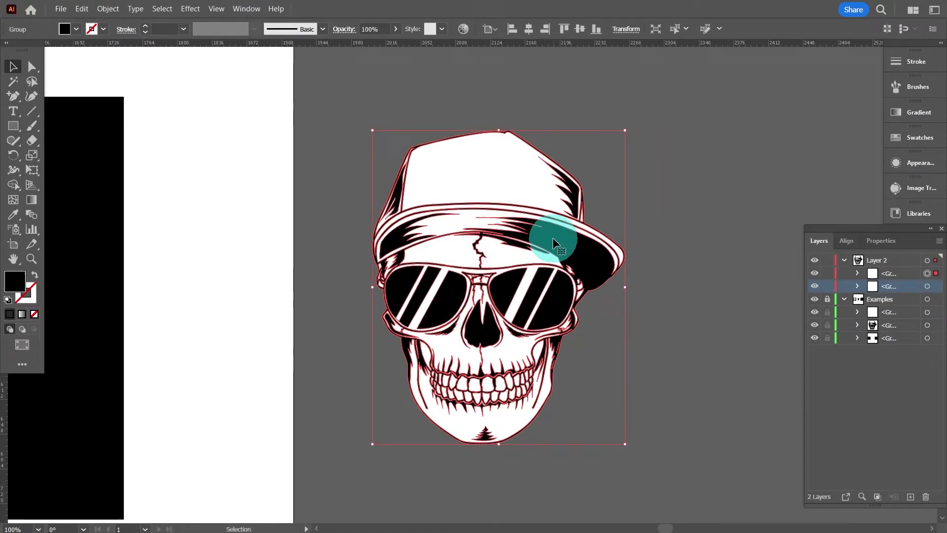
# Make compound paths (Ctrl+8) of the black detail and white silhouette groups, test-moving and undoing
pyautogui.click(858, 274)
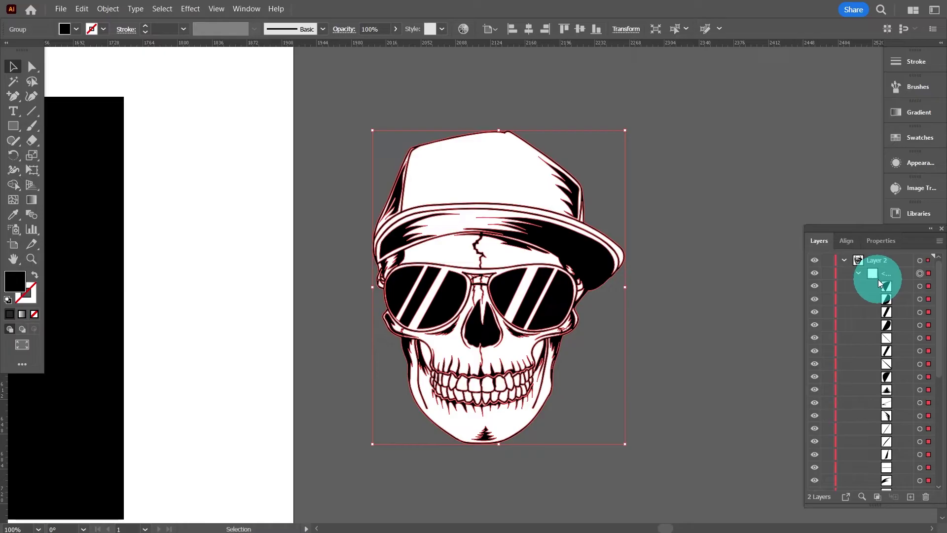
pyautogui.hotkey('ctrl', '8')
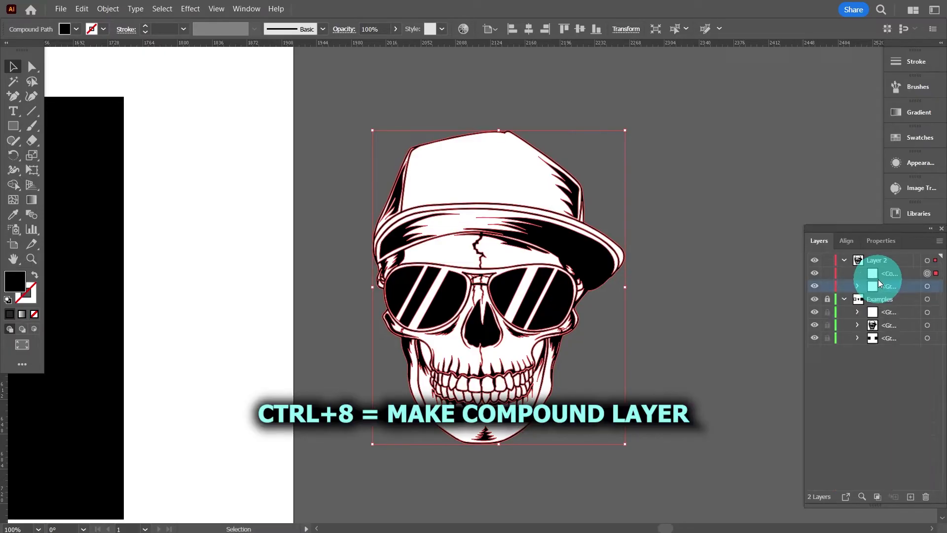
pyautogui.click(917, 288)
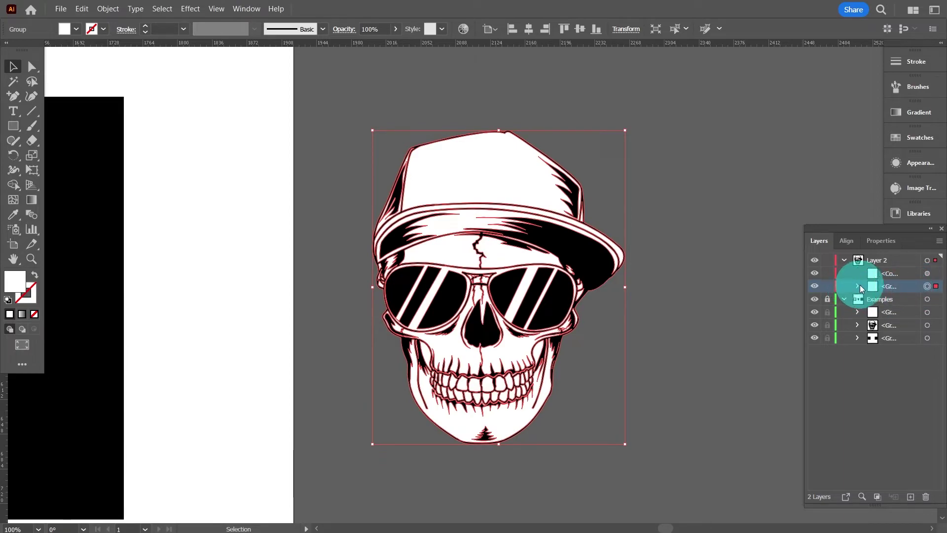
pyautogui.click(857, 286)
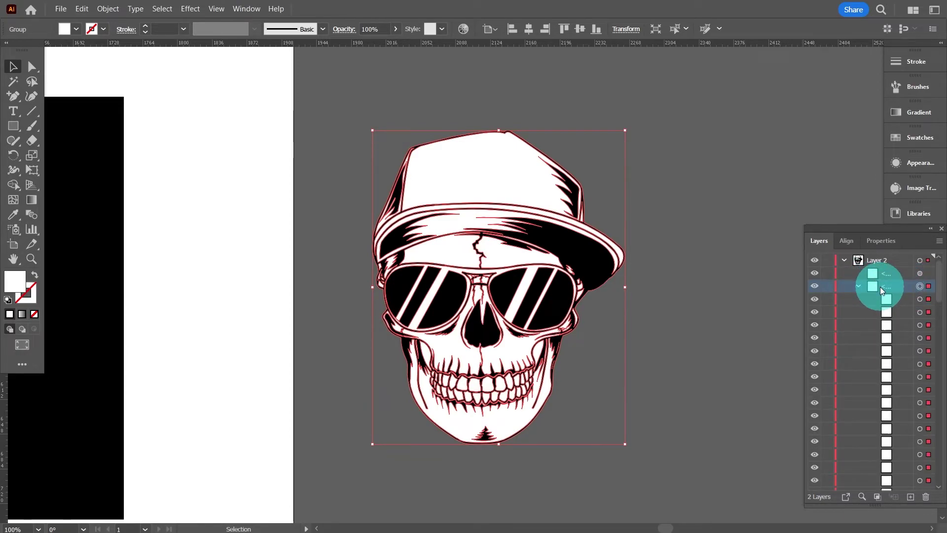
pyautogui.hotkey('ctrl', '8')
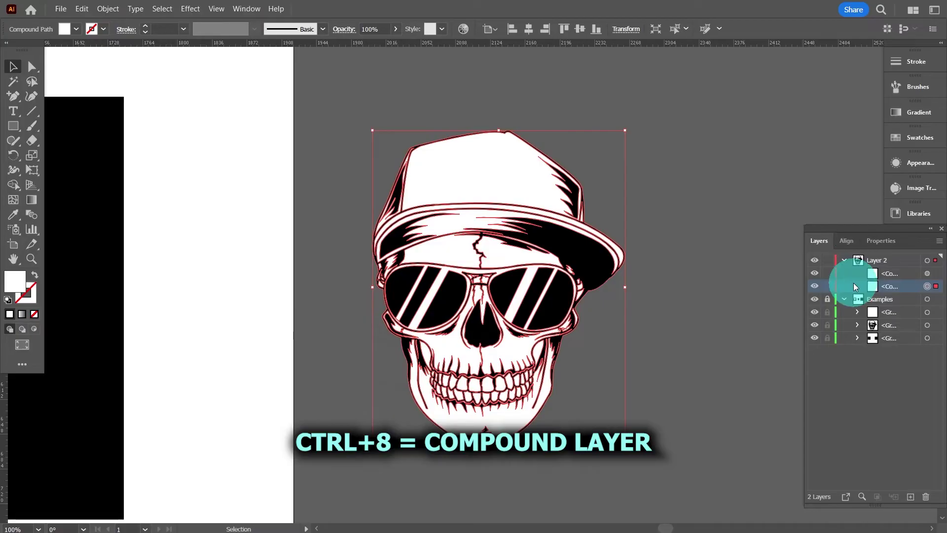
pyautogui.click(679, 193)
pyautogui.moveTo(534, 190); pyautogui.dragTo(629, 174)
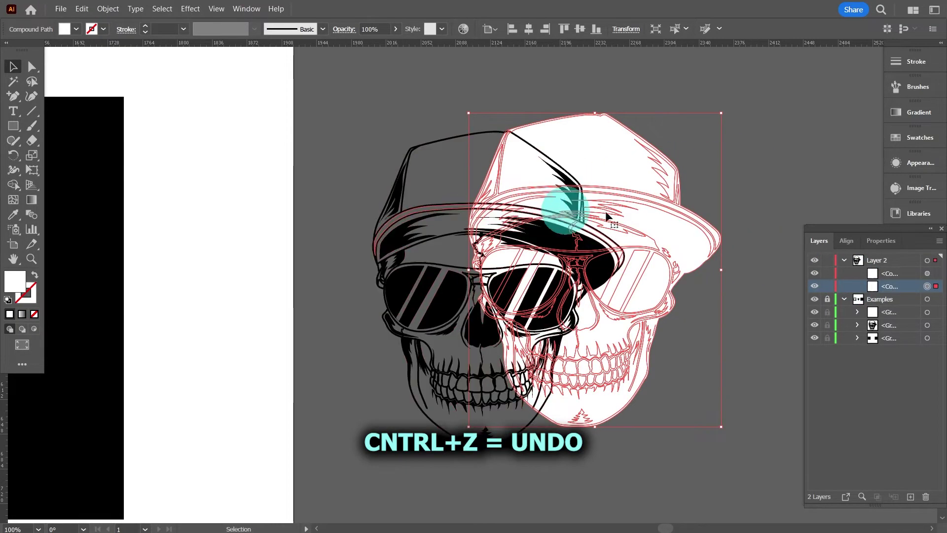
pyautogui.hotkey('ctrl', 'z')
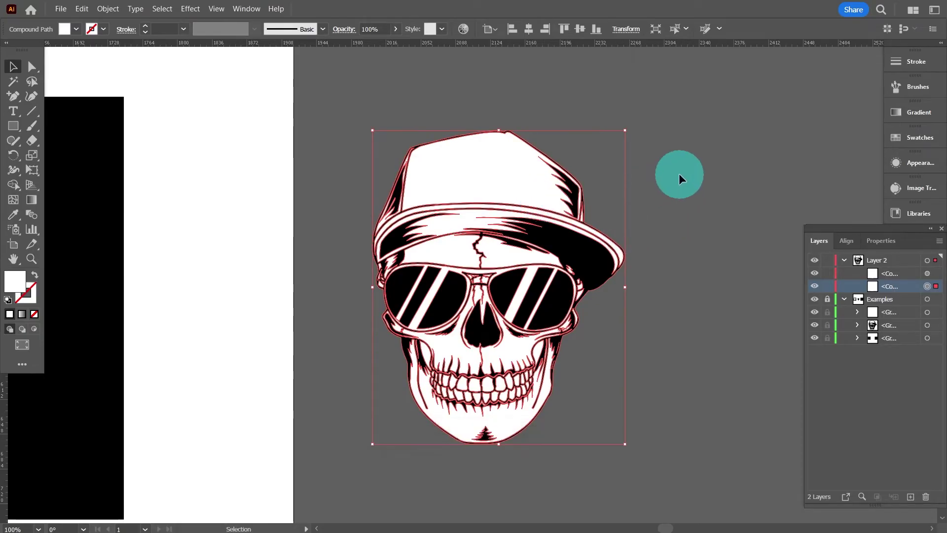
# Select both compound paths and apply Pathfinder Minus Front, knocking the black detail out of the white skull
pyautogui.click(683, 176)
pyautogui.moveTo(356, 457); pyautogui.dragTo(493, 393)
pyautogui.click(932, 215)
pyautogui.moveTo(881, 228); pyautogui.dragTo(778, 229)
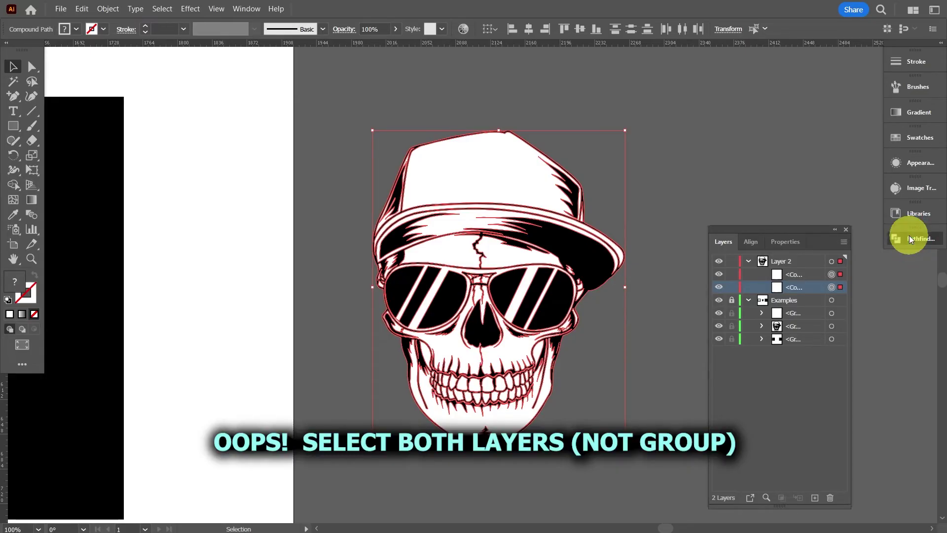
pyautogui.click(910, 235)
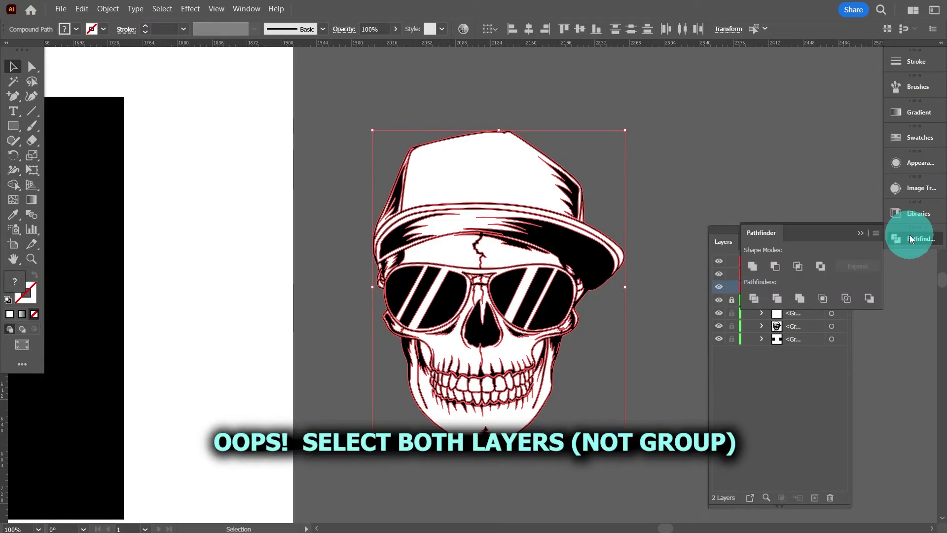
pyautogui.click(780, 265)
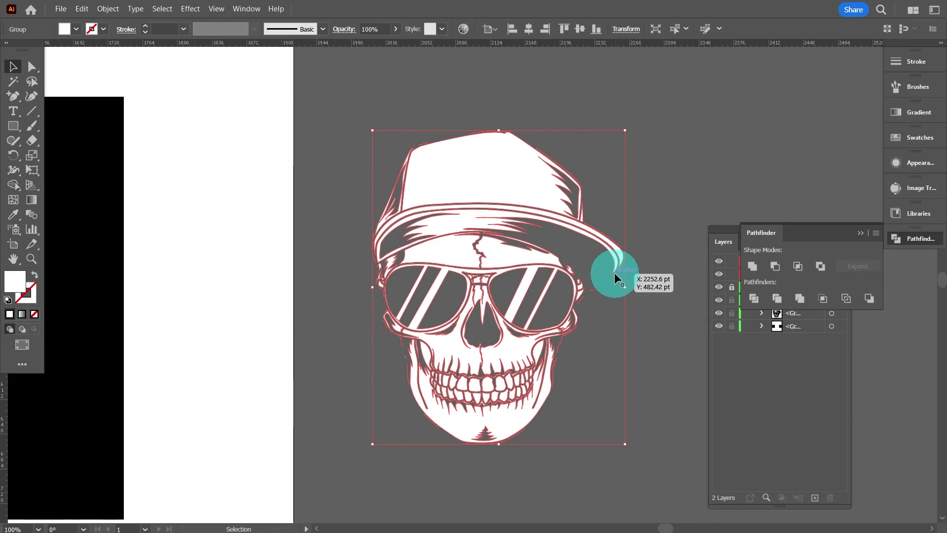
pyautogui.moveTo(468, 184); pyautogui.dragTo(281, 130)
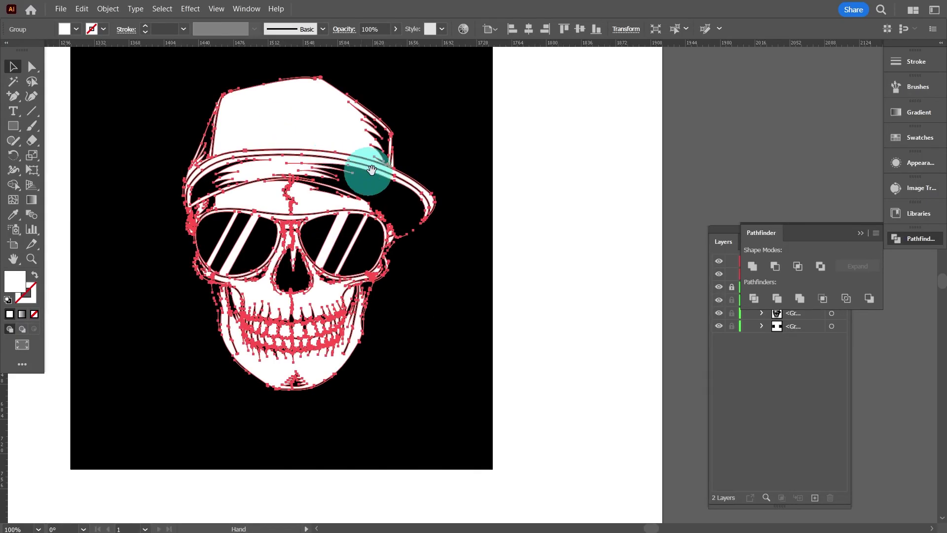